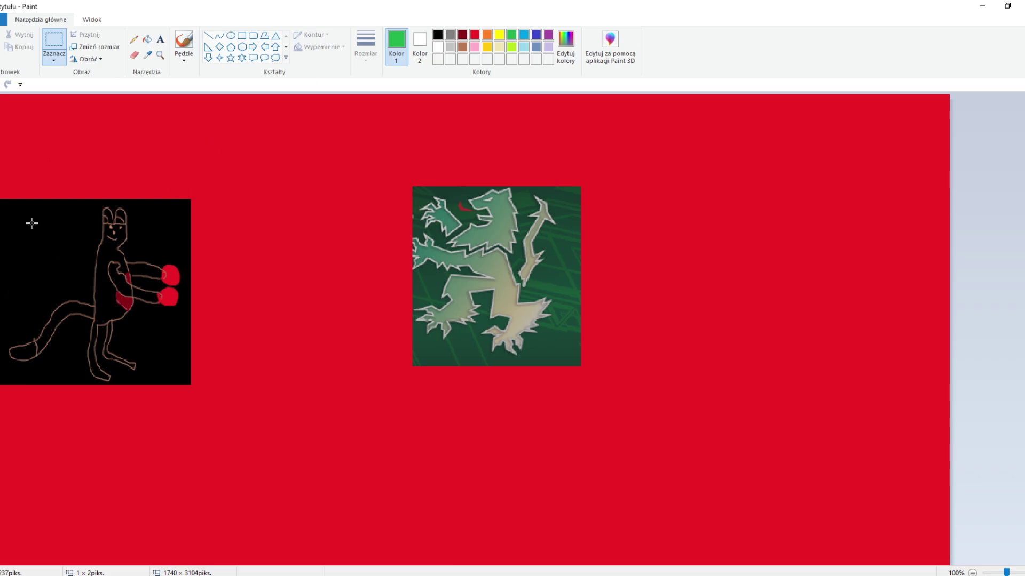
Step: Handwrite letters in yellow with the brush on the red area above and beside the kangaroo drawing
click(184, 42)
click(499, 36)
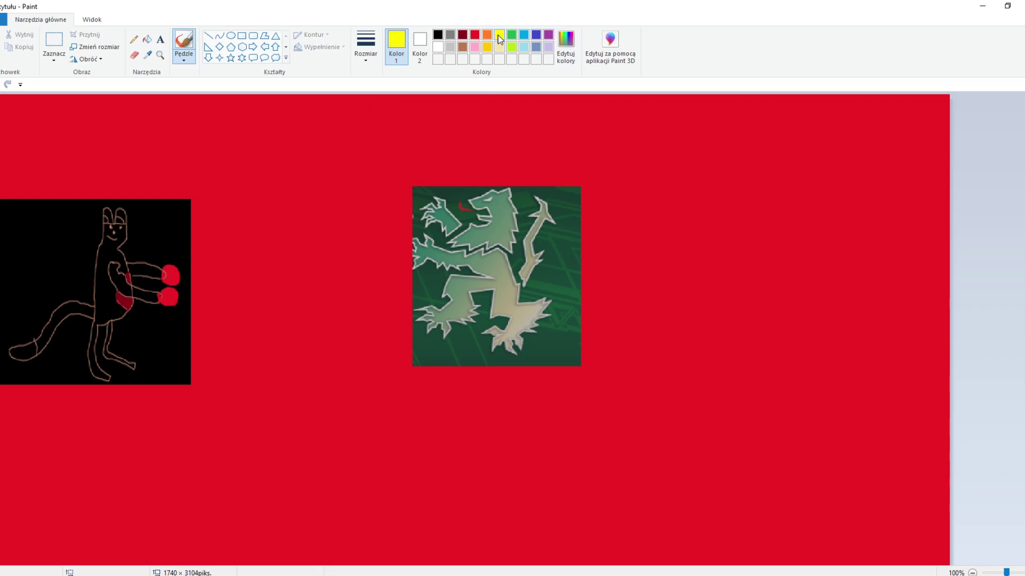
drag(167, 137, 232, 138)
mouse_move(228, 162)
mouse_down()
mouse_move(220, 184)
mouse_move(175, 220)
mouse_up()
mouse_move(283, 148)
mouse_down()
mouse_move(271, 172)
mouse_move(321, 167)
mouse_move(315, 201)
mouse_up()
Step: Undo all the yellow brush strokes made near the kangaroo drawing
click(2, 85)
click(1, 84)
click(1, 84)
click(1, 84)
click(1, 84)
click(2, 84)
Step: Handwrite "NIE NIE" in yellow above the lion picture, and undo all of its strokes
mouse_move(352, 174)
mouse_down()
mouse_move(370, 140)
mouse_move(404, 135)
mouse_up()
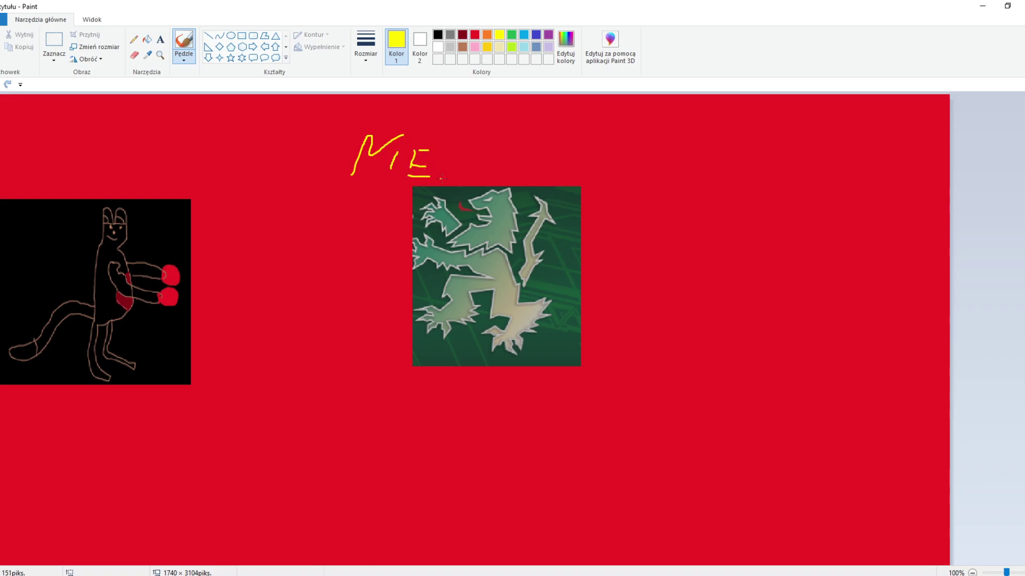
mouse_move(472, 172)
mouse_down()
mouse_move(488, 131)
mouse_move(493, 159)
mouse_move(529, 147)
mouse_up()
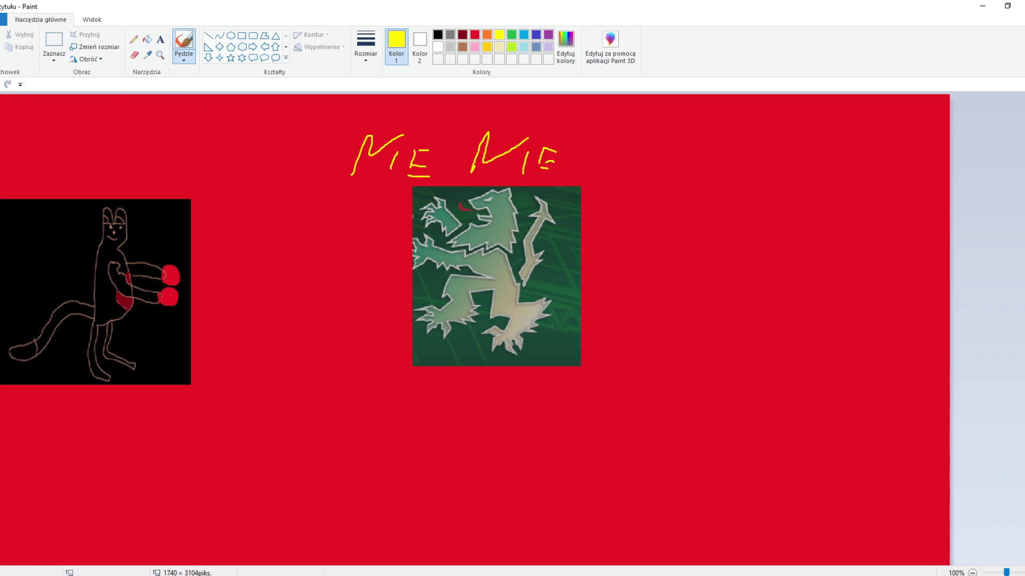
click(1, 86)
click(1, 85)
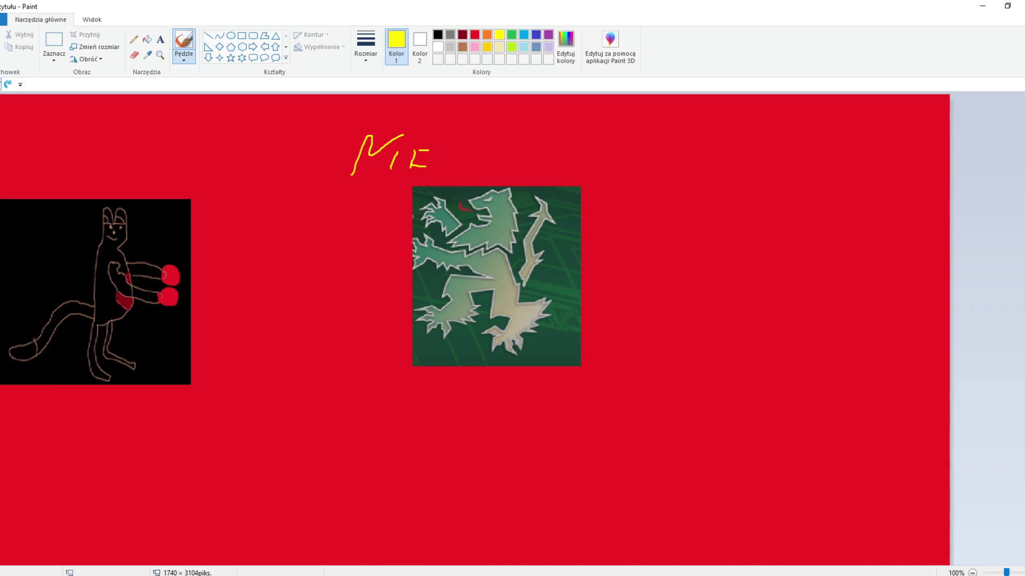
click(1, 85)
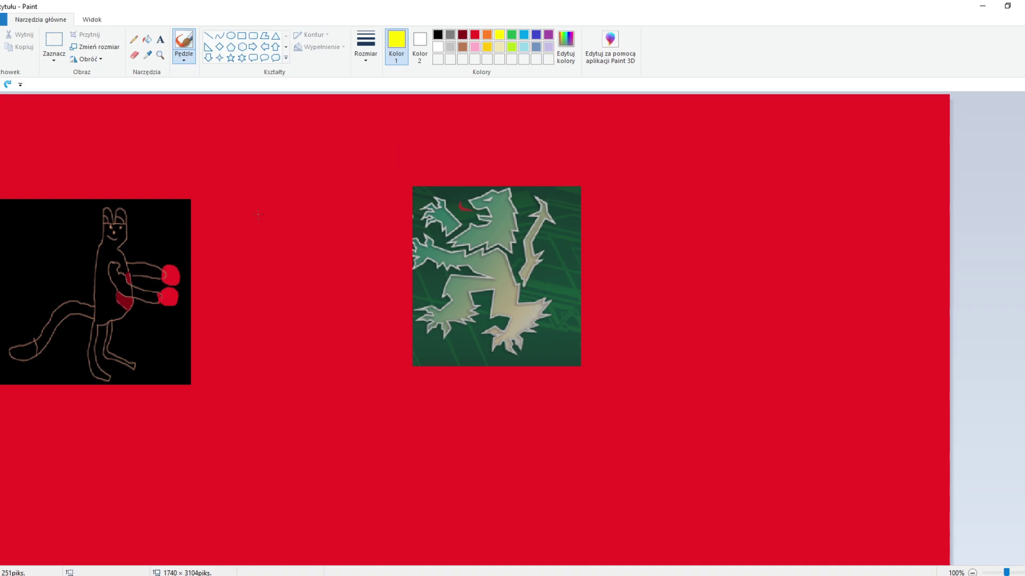
Step: Handwrite a short yellow word starting with "BIC" on the red area above the kangaroo drawing
mouse_move(106, 123)
mouse_down()
mouse_move(100, 158)
mouse_move(138, 151)
mouse_move(95, 169)
mouse_up()
drag(179, 130, 160, 163)
drag(225, 146, 198, 175)
mouse_move(254, 135)
mouse_down()
mouse_move(273, 151)
mouse_move(253, 177)
mouse_up()
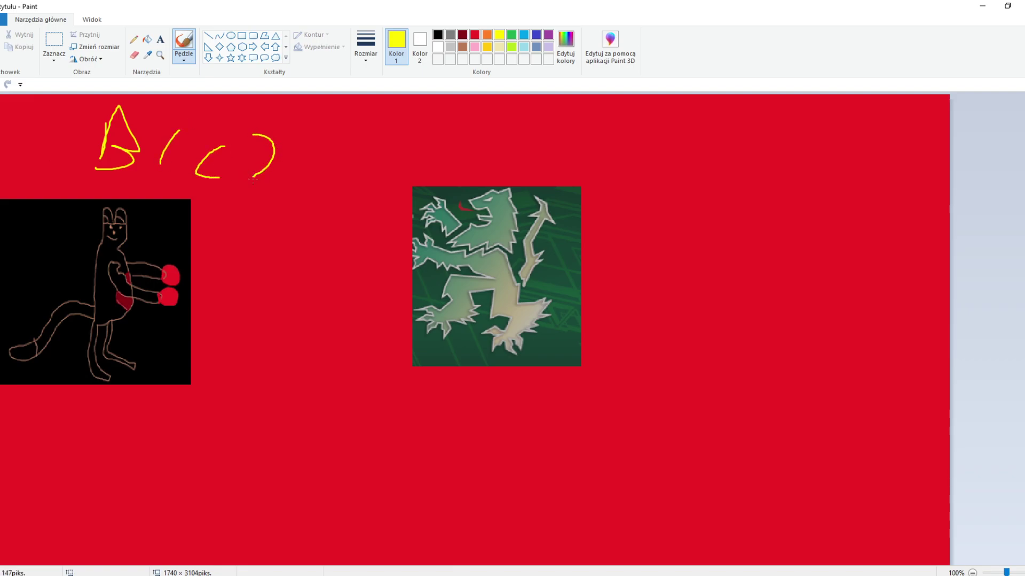
Step: Undo every stroke of the yellow word starting with "BIC" above the kangaroo drawing
click(1, 86)
click(1, 85)
click(1, 86)
click(1, 85)
click(1, 86)
click(1, 85)
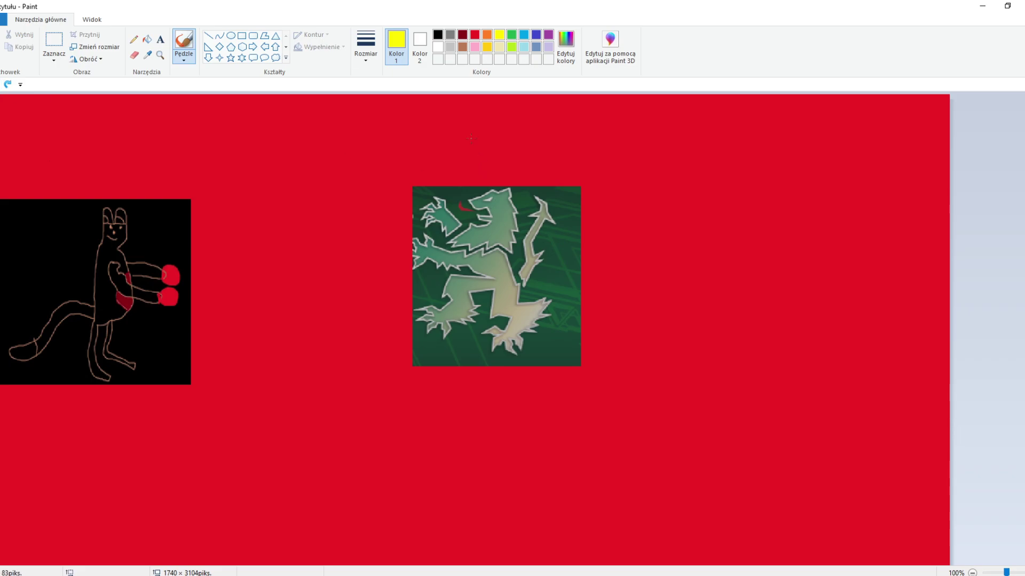
Step: Handwrite a short yellow word starting with "ta" above the lion picture, and undo its strokes
drag(501, 143, 514, 165)
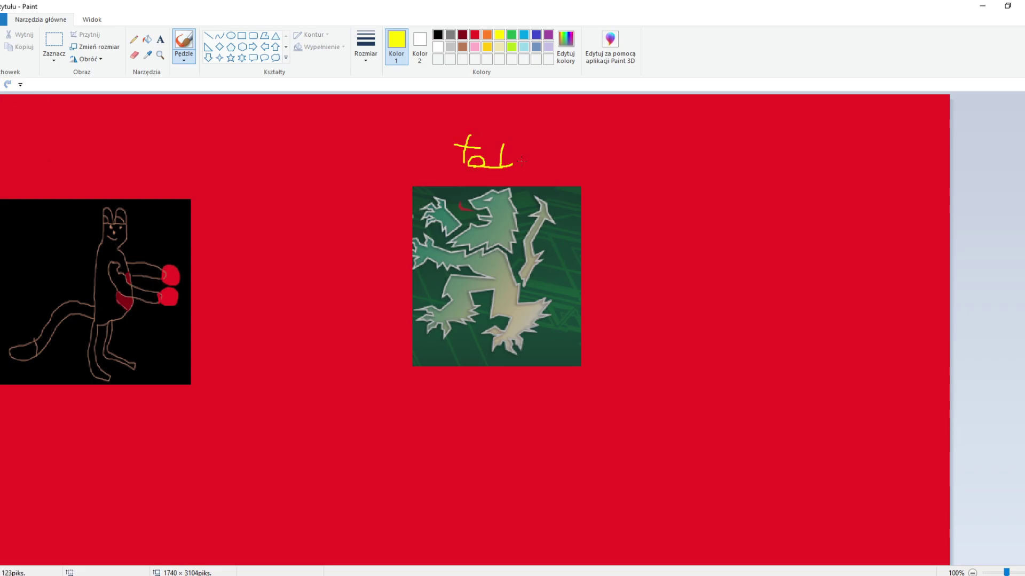
click(1, 85)
click(1, 85)
click(1, 85)
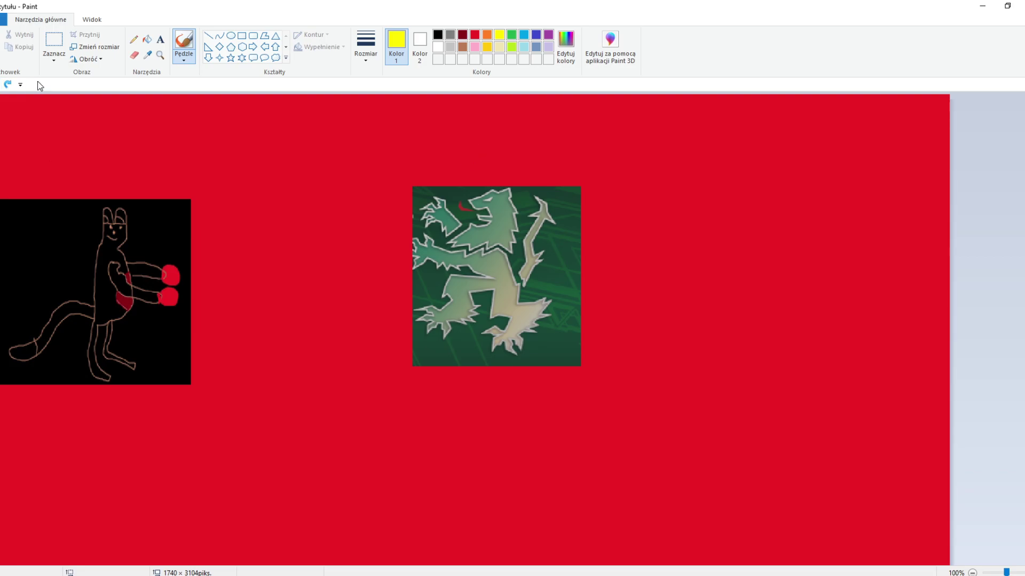
Step: Select the small tiled collage below the lion picture, move it over the kangaroo, over the lion, and off the canvas's right edge
scroll(419, 231, down, 3)
click(53, 42)
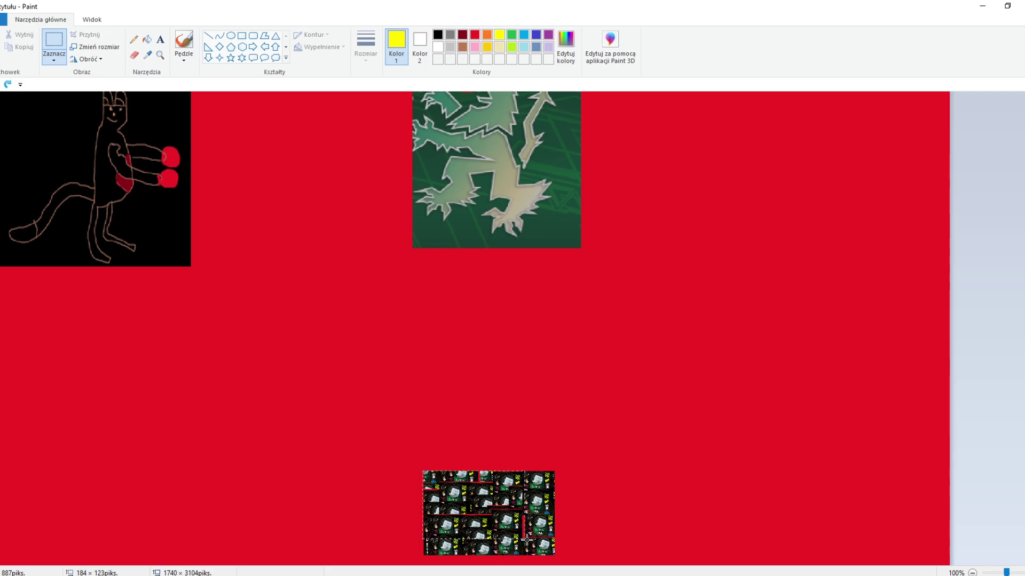
drag(424, 472, 554, 555)
mouse_move(493, 511)
mouse_down()
mouse_move(178, 313)
mouse_move(134, 237)
mouse_move(106, 242)
mouse_up()
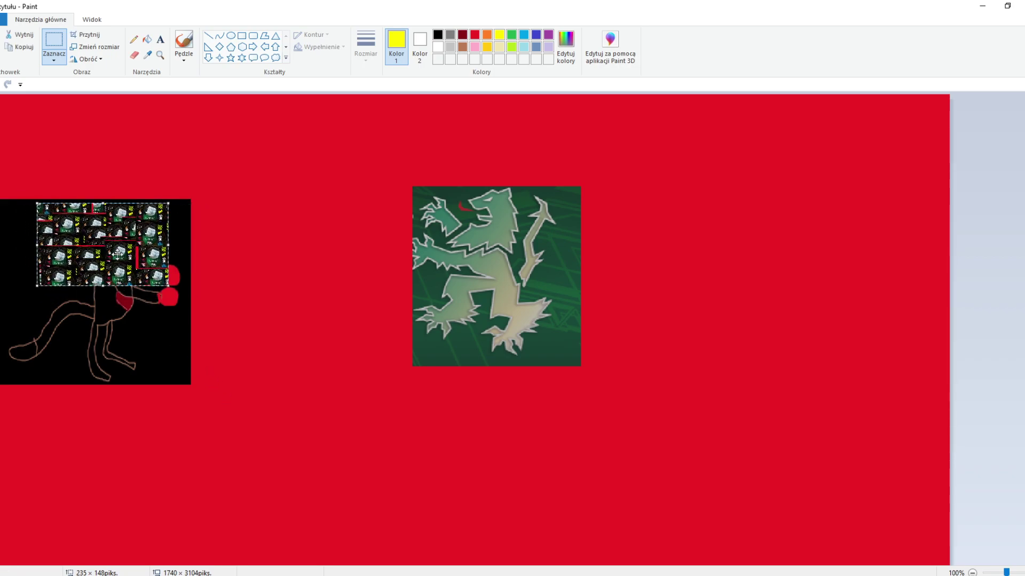
mouse_move(82, 256)
mouse_down()
mouse_move(240, 218)
mouse_move(490, 246)
mouse_up()
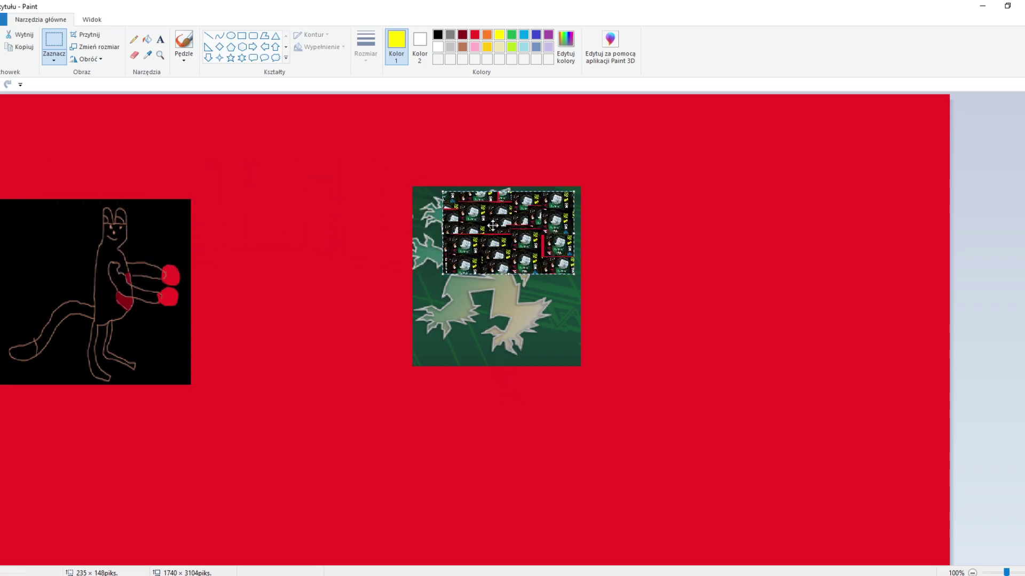
drag(471, 235, 986, 142)
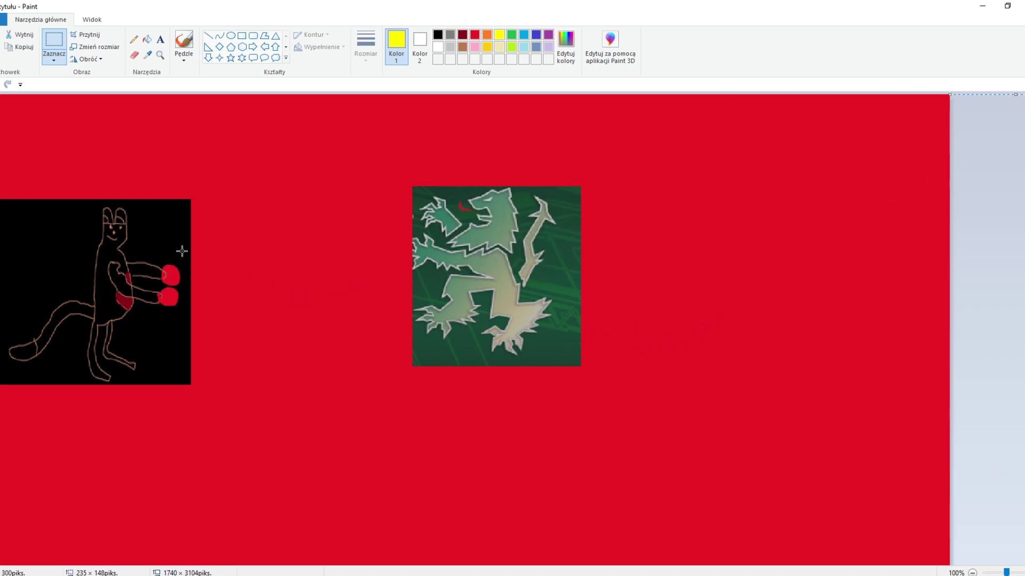
Step: Handwrite "XD" with the yellow brush above the kangaroo drawing, and undo its strokes
click(181, 42)
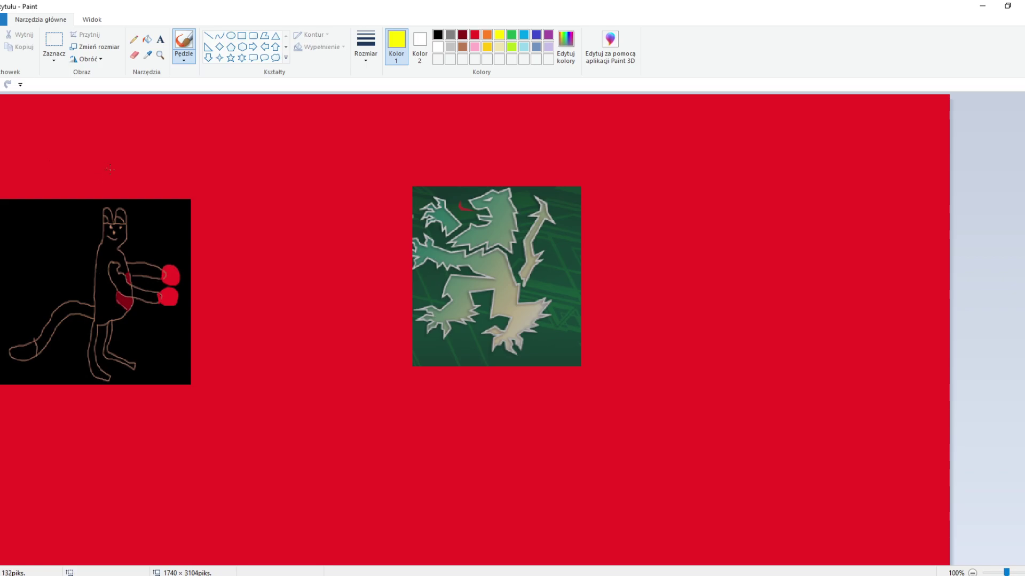
mouse_move(59, 134)
mouse_down()
mouse_move(78, 156)
mouse_move(84, 141)
mouse_move(111, 159)
mouse_move(109, 171)
mouse_move(154, 155)
mouse_move(104, 169)
mouse_up()
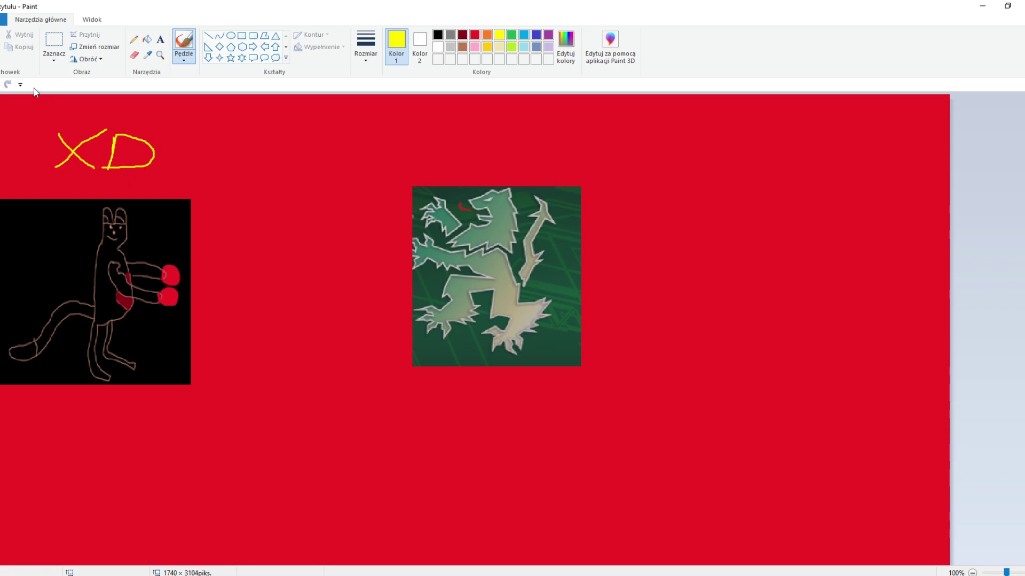
click(7, 84)
click(7, 84)
click(6, 84)
click(7, 84)
click(7, 84)
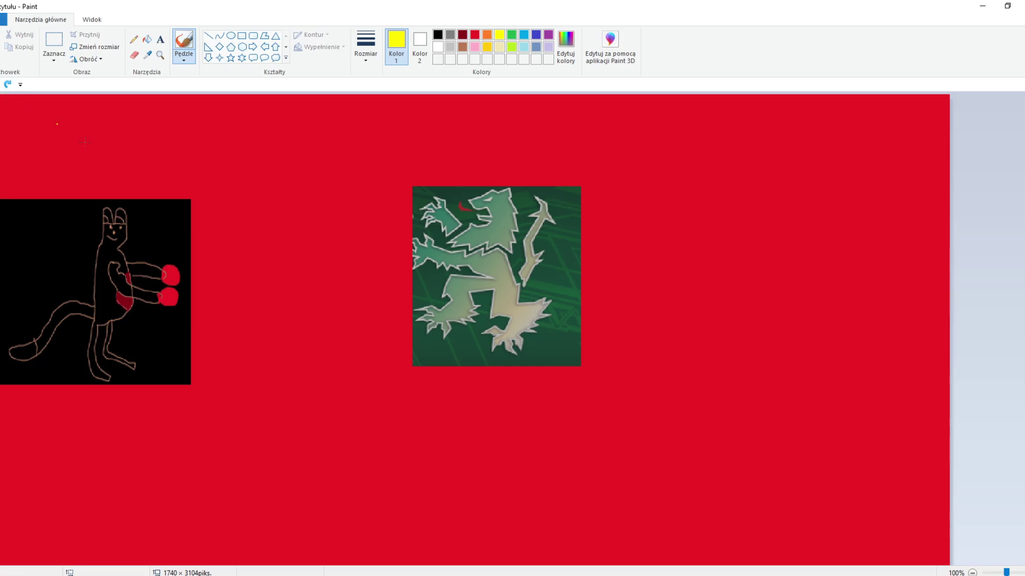
Step: Select the green "Racjonalne argumenty" text, move it up over the lion picture and delete it
scroll(230, 274, down, 6)
scroll(236, 282, up, 2)
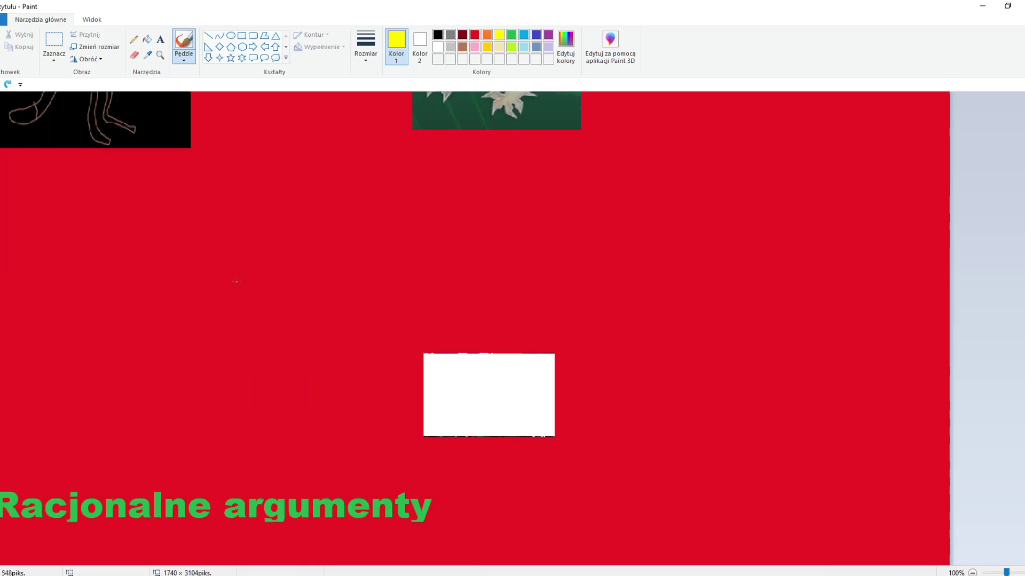
click(54, 43)
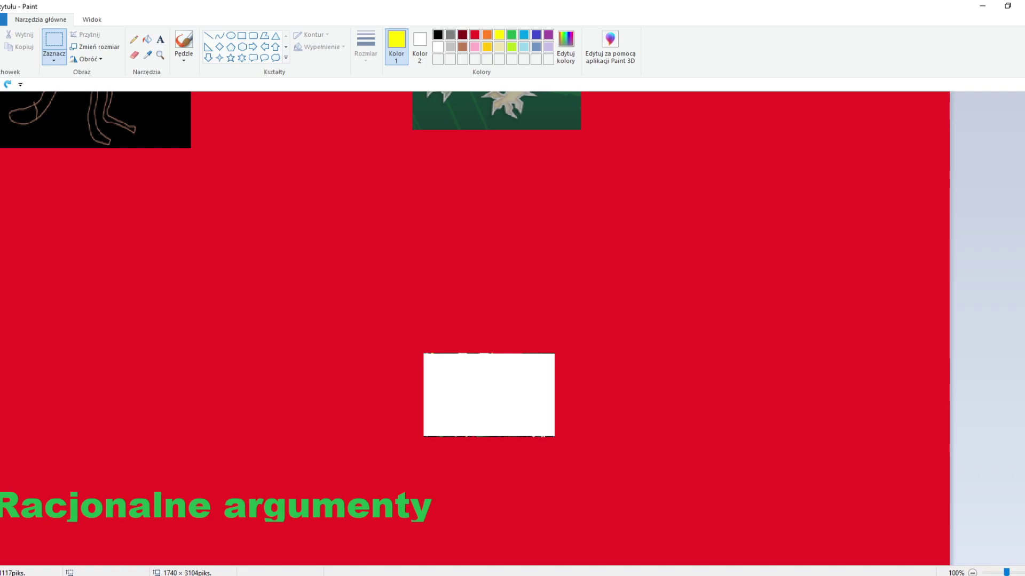
drag(445, 532, 1, 480)
drag(362, 503, 632, 246)
scroll(792, 303, up, 4)
drag(477, 266, 484, 207)
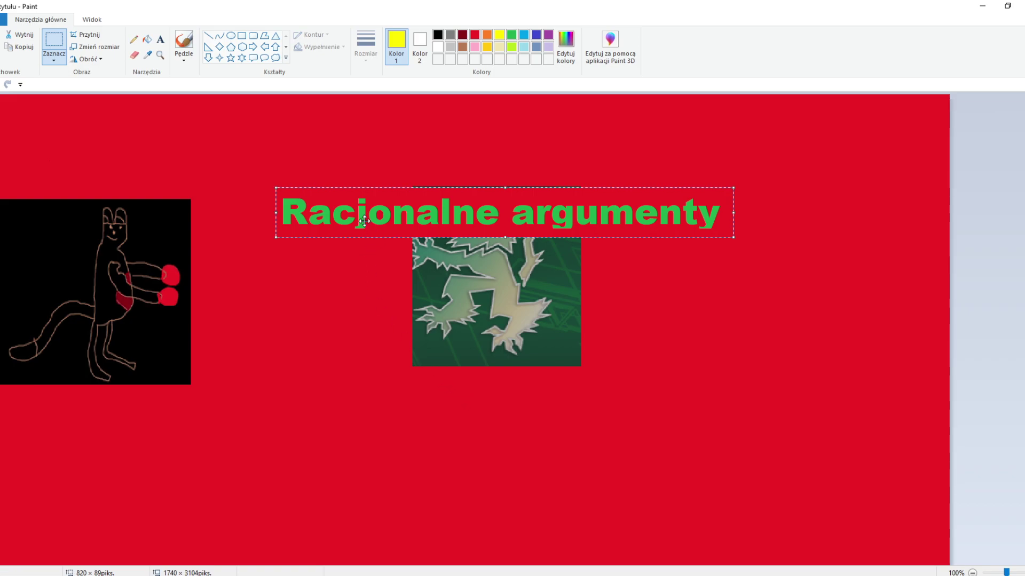
key(Delete)
Step: Handwrite a yellow line of words ending in "he he no." above and beside the lion picture with the brush
click(184, 44)
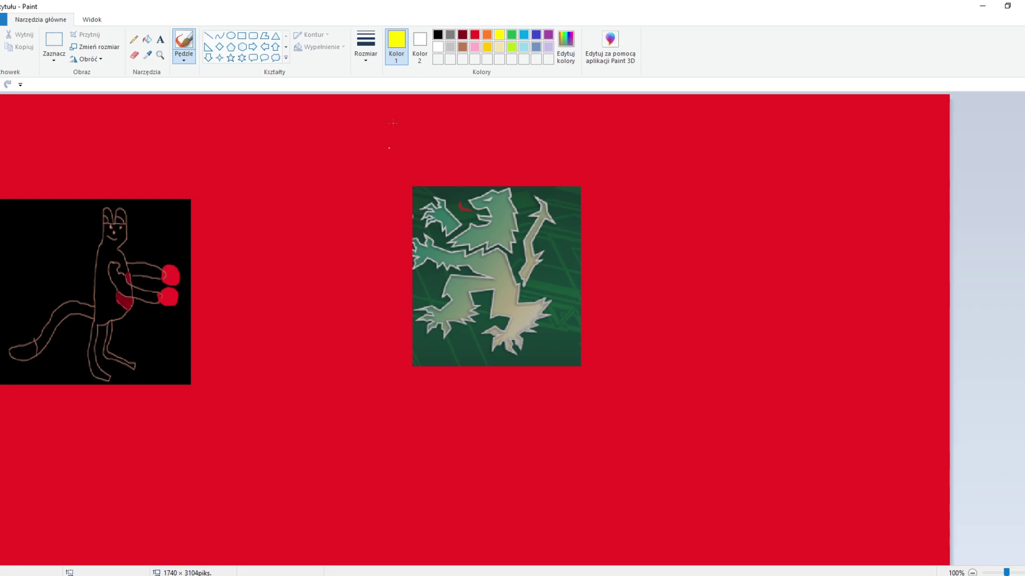
mouse_move(418, 143)
mouse_down()
mouse_move(394, 157)
mouse_move(429, 170)
mouse_move(468, 148)
mouse_move(443, 171)
mouse_move(487, 169)
mouse_move(504, 150)
mouse_move(491, 156)
mouse_move(514, 170)
mouse_move(479, 146)
mouse_move(506, 160)
mouse_move(531, 134)
mouse_move(527, 153)
mouse_move(546, 143)
mouse_move(542, 171)
mouse_move(561, 142)
mouse_move(541, 160)
mouse_move(571, 174)
mouse_up()
mouse_move(603, 139)
mouse_down()
mouse_move(594, 172)
mouse_move(630, 180)
mouse_up()
mouse_move(654, 148)
mouse_down()
mouse_move(639, 202)
mouse_move(677, 209)
mouse_up()
mouse_move(737, 178)
mouse_down()
mouse_move(749, 208)
mouse_move(785, 208)
mouse_up()
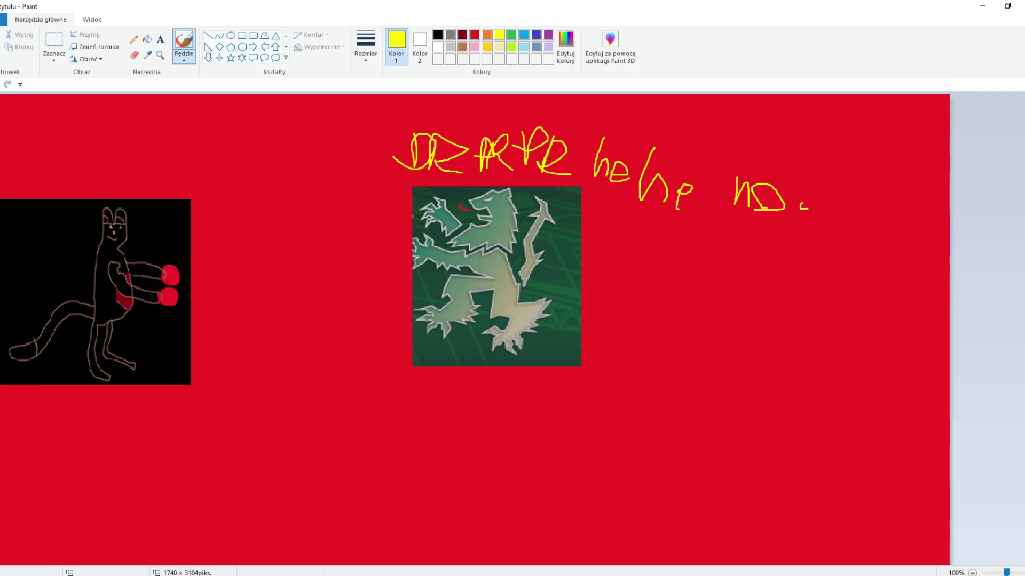
Step: Undo all strokes of the yellow handwriting above and beside the lion picture
click(2, 85)
click(3, 84)
click(3, 84)
click(3, 85)
click(3, 84)
click(3, 84)
click(3, 84)
click(2, 84)
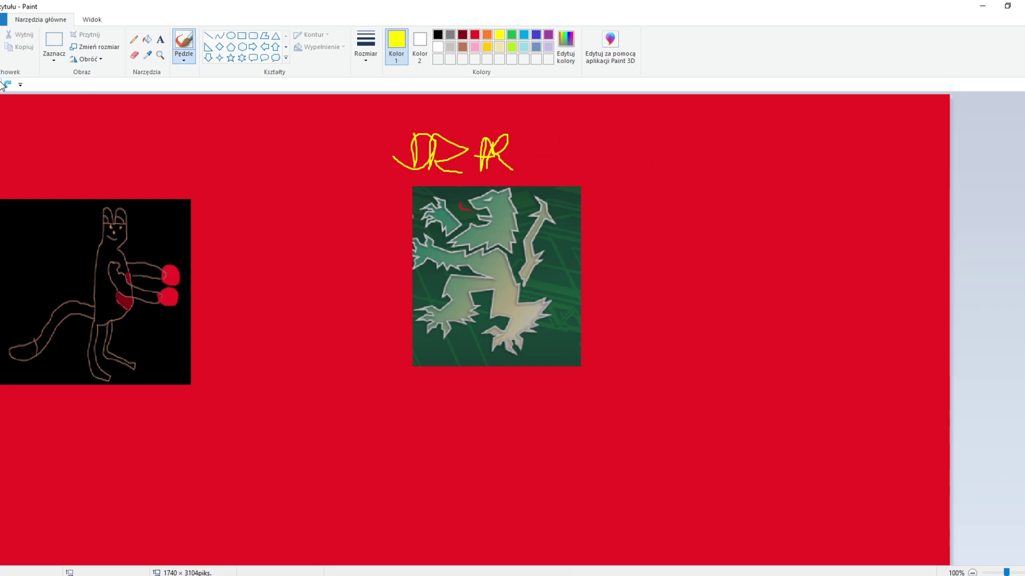
click(3, 85)
click(3, 84)
click(2, 84)
click(3, 85)
click(2, 85)
click(3, 84)
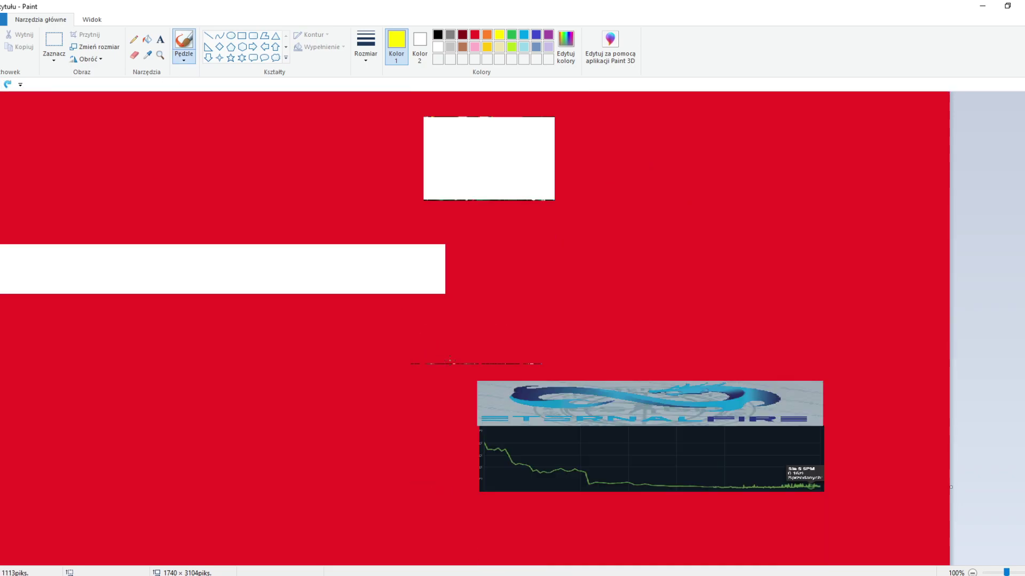
Step: Select the Eternal Fire banner with the graph below it and move it up to the canvas's right edge, partly outside
click(54, 42)
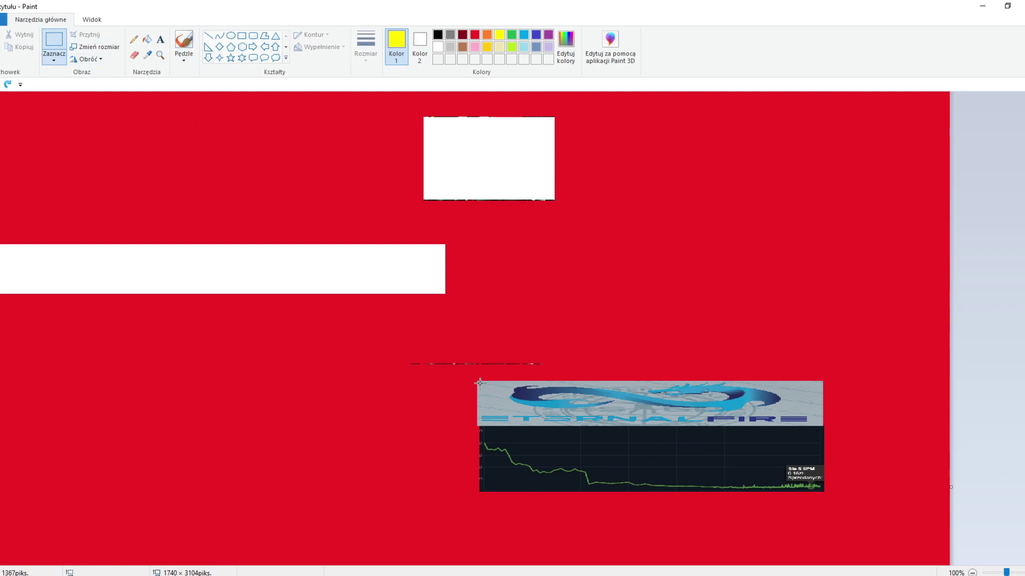
drag(476, 380, 832, 497)
mouse_move(706, 438)
mouse_down()
mouse_move(578, 287)
mouse_move(409, 192)
mouse_move(154, 297)
mouse_move(163, 277)
mouse_up()
scroll(409, 193, up, 10)
key(ctrl+z)
key(ctrl+z)
key(ctrl+z)
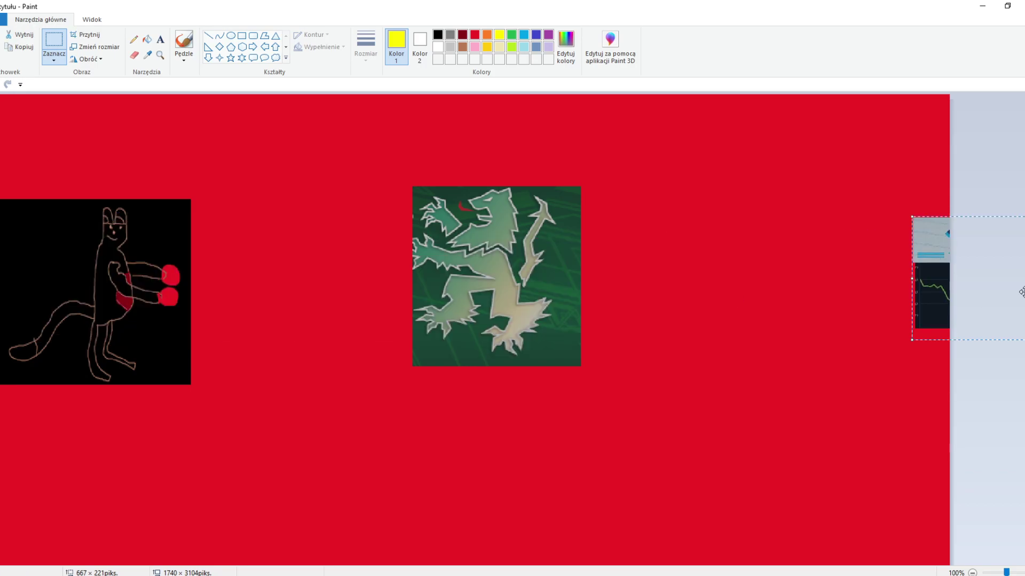
Step: Move the wide strip from the lower part of the canvas up to the lion picture and off the canvas's right edge
scroll(251, 496, down, 5)
mouse_move(3, 477)
mouse_down()
mouse_move(206, 542)
mouse_move(259, 529)
mouse_move(217, 412)
mouse_move(503, 406)
mouse_move(515, 257)
mouse_move(558, 267)
mouse_move(523, 246)
mouse_move(521, 262)
mouse_move(534, 237)
mouse_up()
scroll(218, 412, up, 5)
drag(465, 232, 1022, 207)
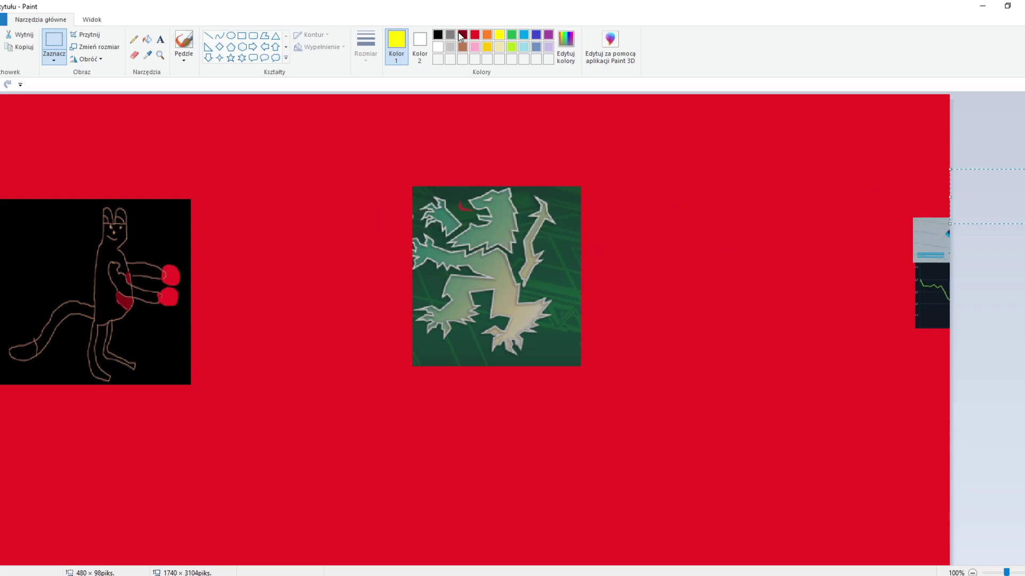
Step: Paint light blue brush strokes across the lion picture, and undo them
click(524, 35)
click(190, 40)
mouse_move(471, 224)
mouse_down()
mouse_move(507, 261)
mouse_move(320, 311)
mouse_move(547, 305)
mouse_up()
mouse_move(405, 171)
mouse_down()
mouse_move(640, 319)
mouse_move(454, 214)
mouse_move(600, 365)
mouse_move(505, 198)
mouse_move(533, 362)
mouse_up()
click(6, 84)
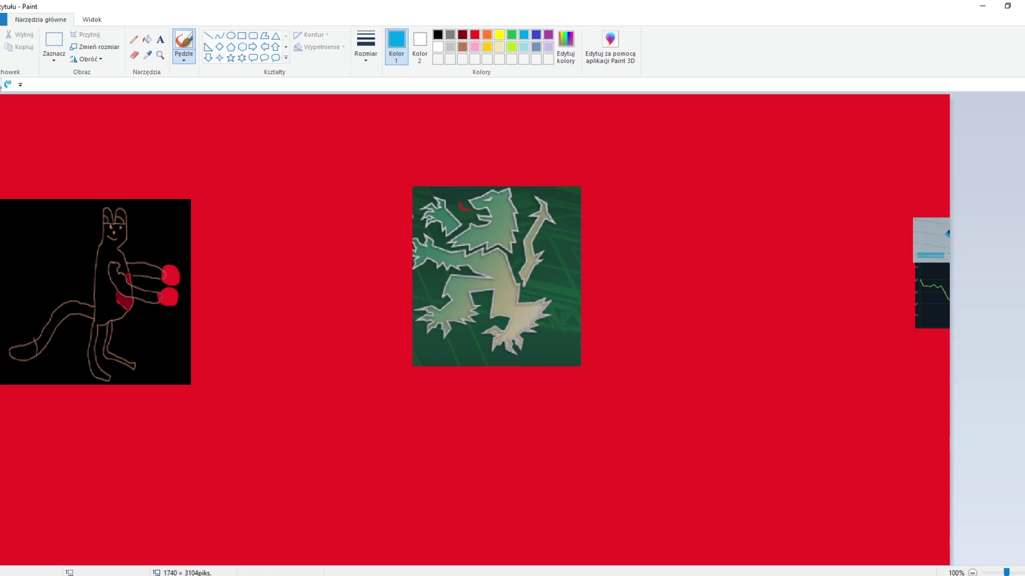
Step: Move the Antwerp PGL 2022 sticker over the kangaroo, shrink it to 251 × 175 px, and move it off the canvas's right edge
scroll(487, 441, down, 4)
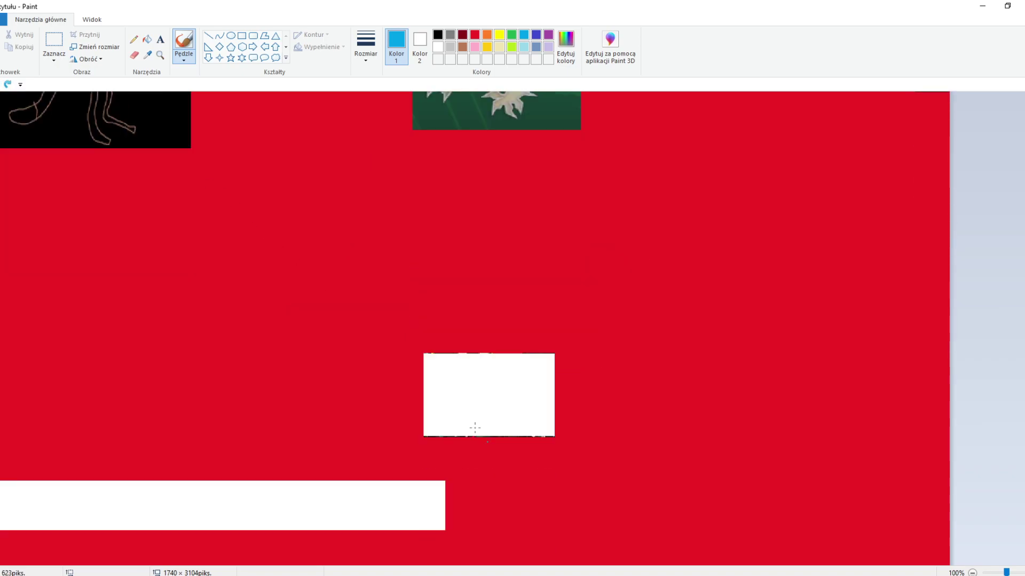
click(54, 41)
scroll(417, 320, down, 5)
scroll(487, 372, down, 6)
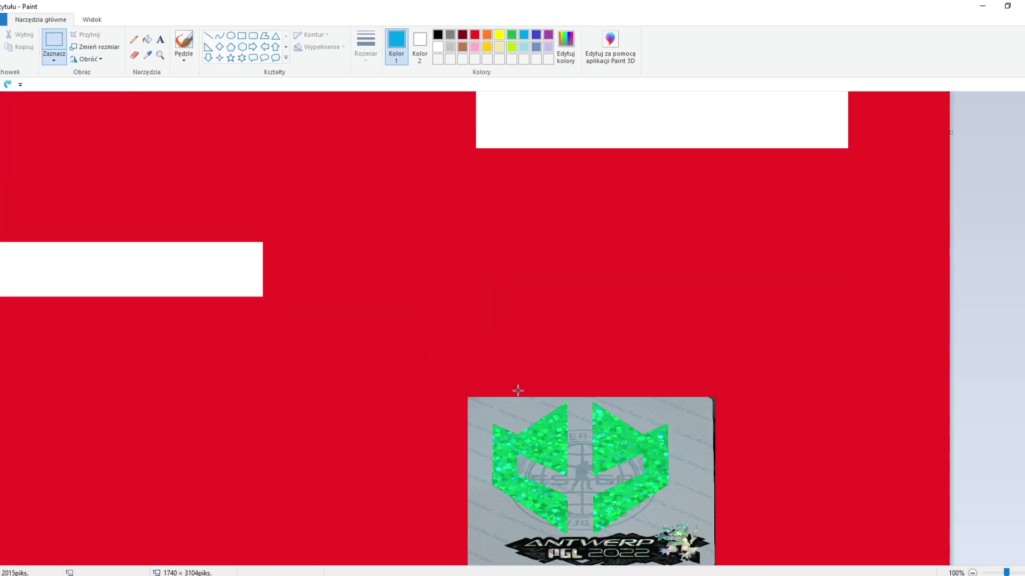
drag(466, 279, 721, 451)
drag(671, 429, 125, 313)
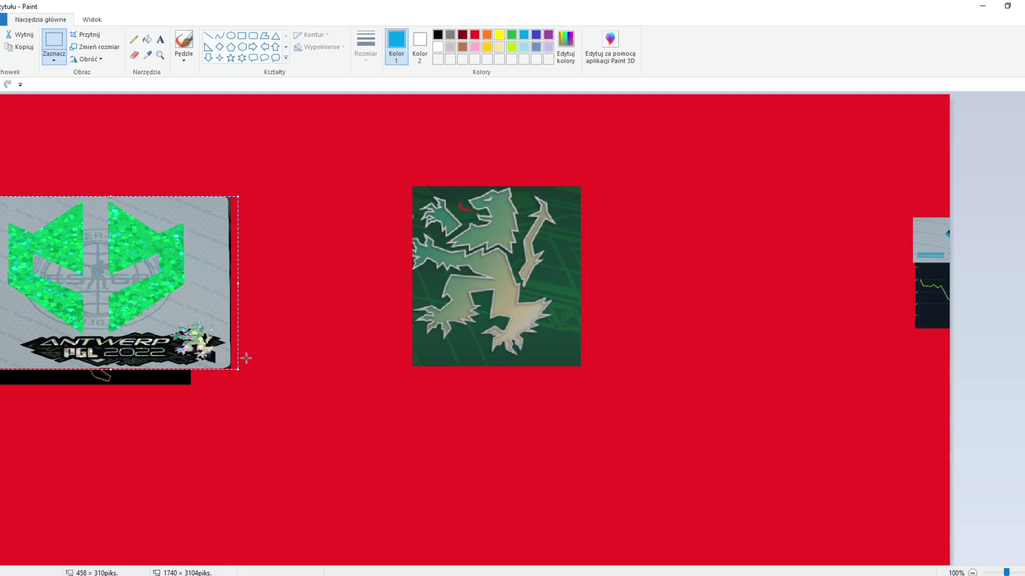
drag(239, 372, 128, 289)
mouse_move(53, 243)
mouse_down()
mouse_move(97, 260)
mouse_move(129, 324)
mouse_move(1006, 292)
mouse_up()
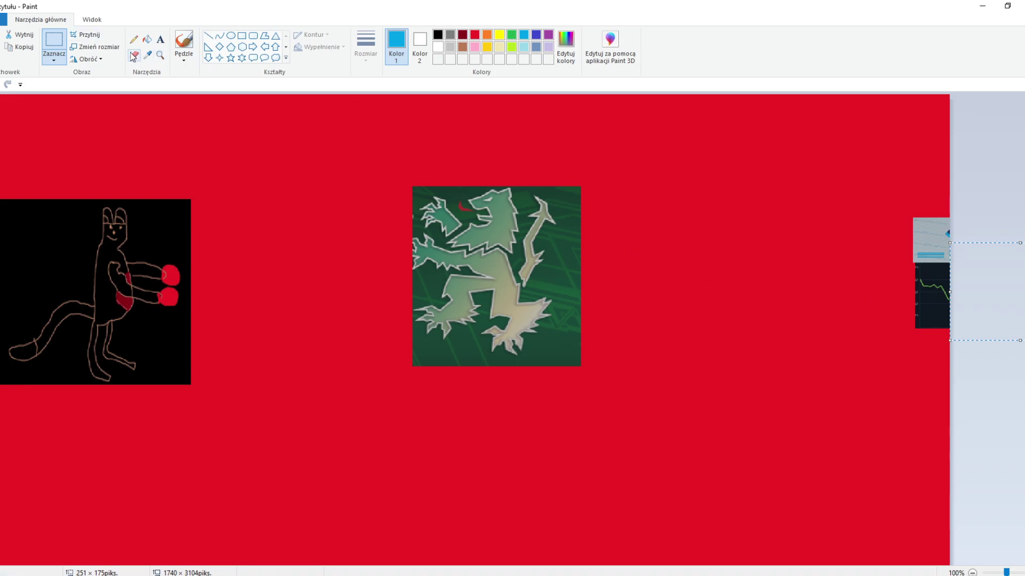
Step: Select the kangaroo's red boxing gloves and move them off the canvas's right edge
click(54, 45)
drag(143, 250, 992, 124)
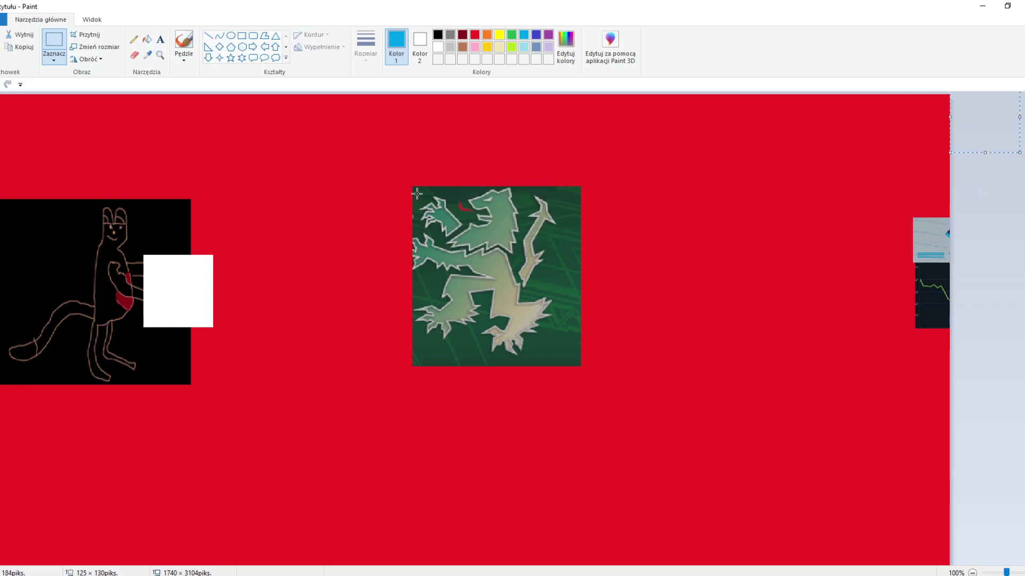
Step: Select the lion picture and rotate it 90° clockwise
drag(411, 184, 580, 366)
right_click(564, 354)
mouse_move(636, 451)
click(671, 449)
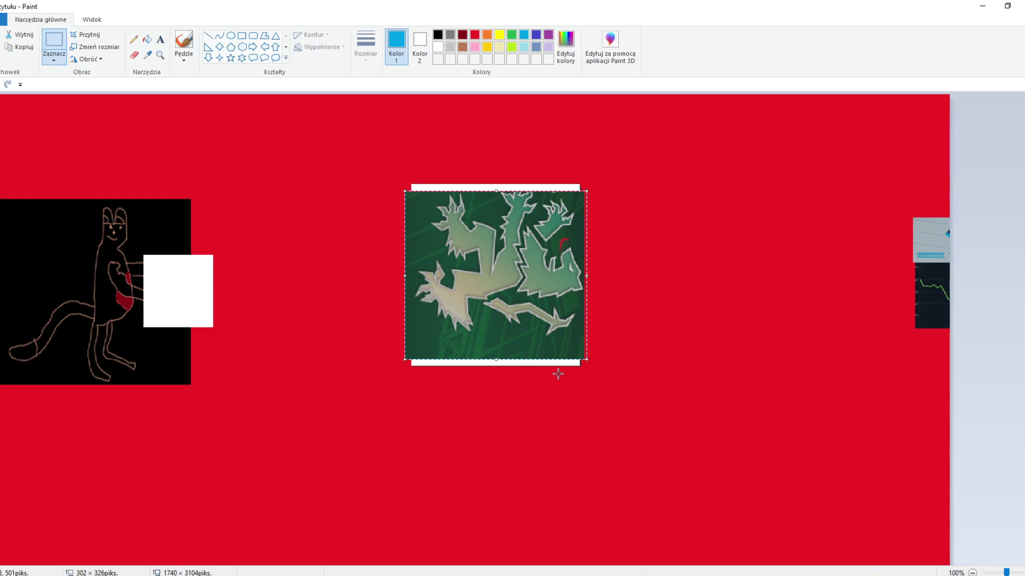
Step: Paint a yellow X over the kangaroo's face with the brush
click(184, 41)
click(499, 35)
drag(89, 215, 159, 251)
drag(149, 208, 96, 248)
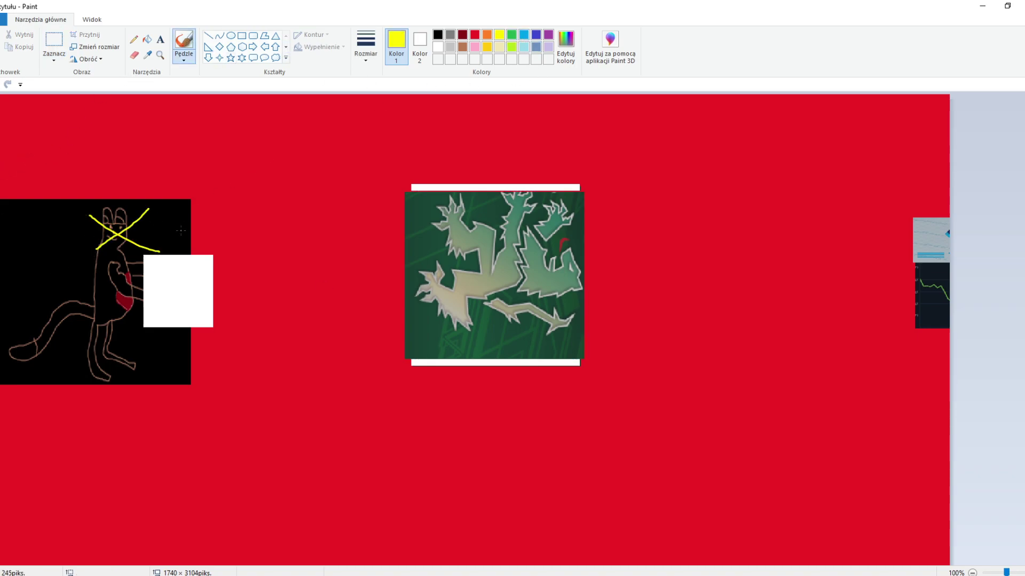